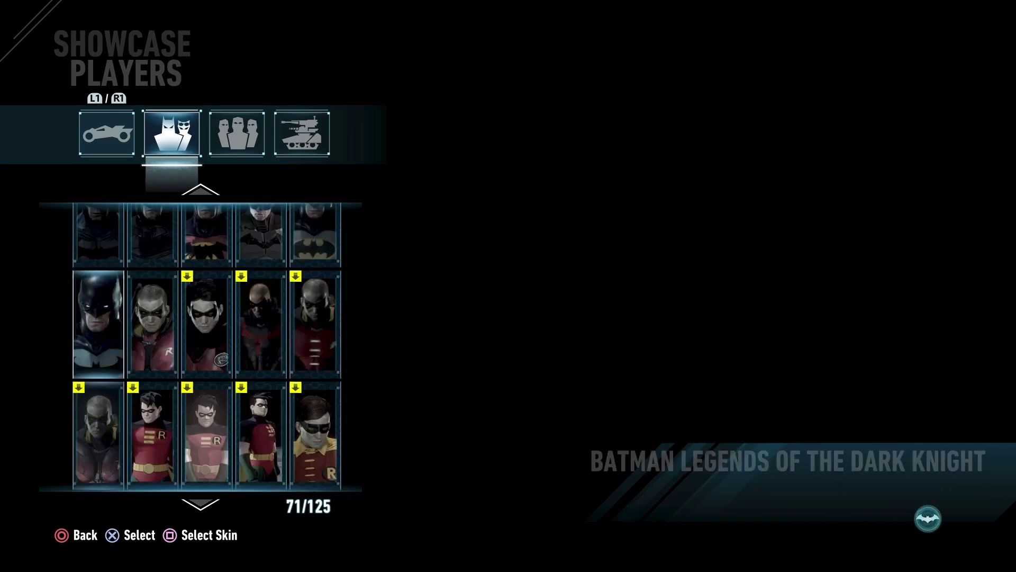
Move through the Showcase player skins grid to Robin Arkham City Skin and preview it
{"action": "key", "text": "Down"}
{"action": "key", "text": "Up"}
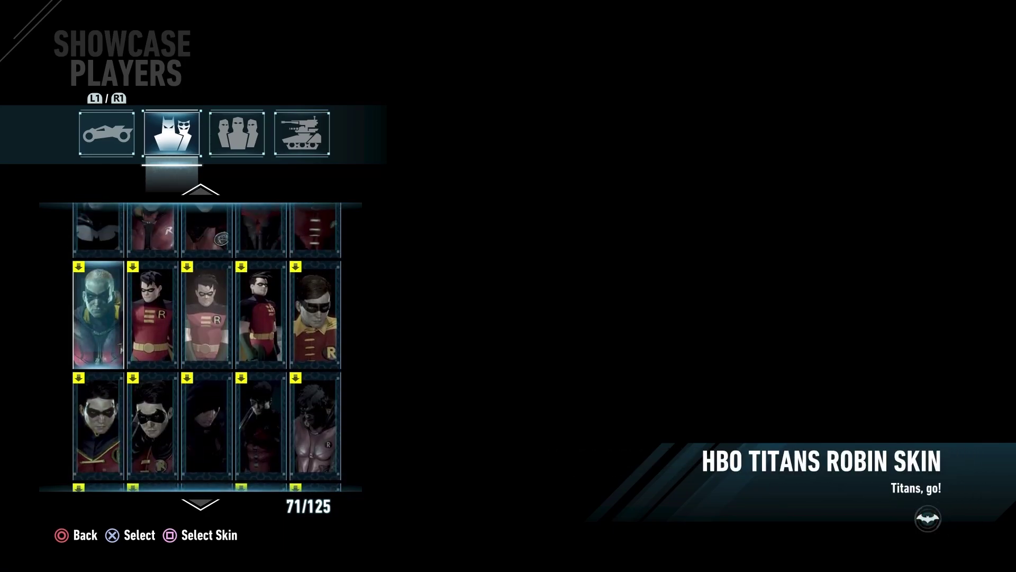
{"action": "key", "text": "Down"}
{"action": "key", "text": "Right"}
{"action": "key", "text": "Right"}
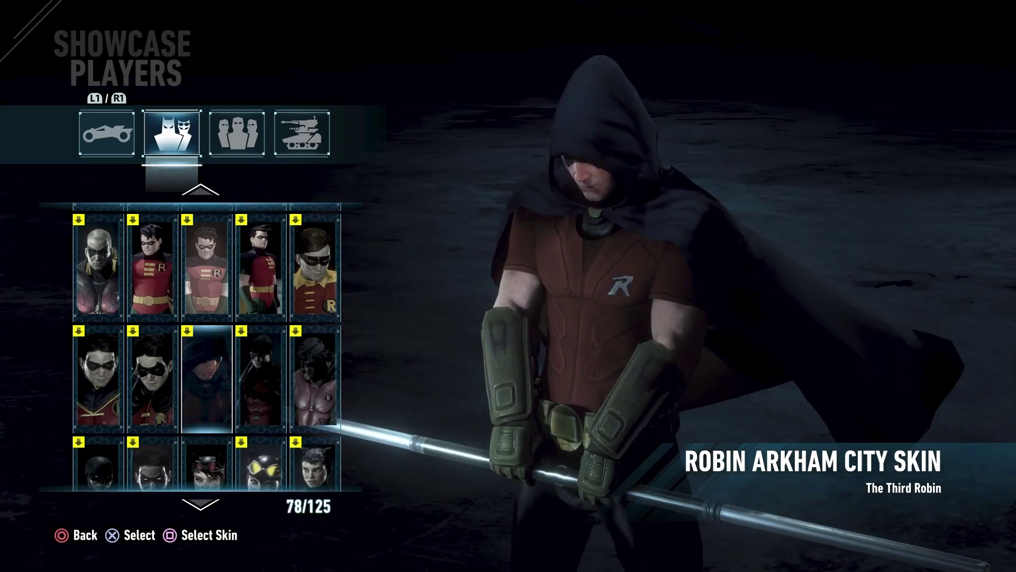
{"action": "key", "text": "Return"}
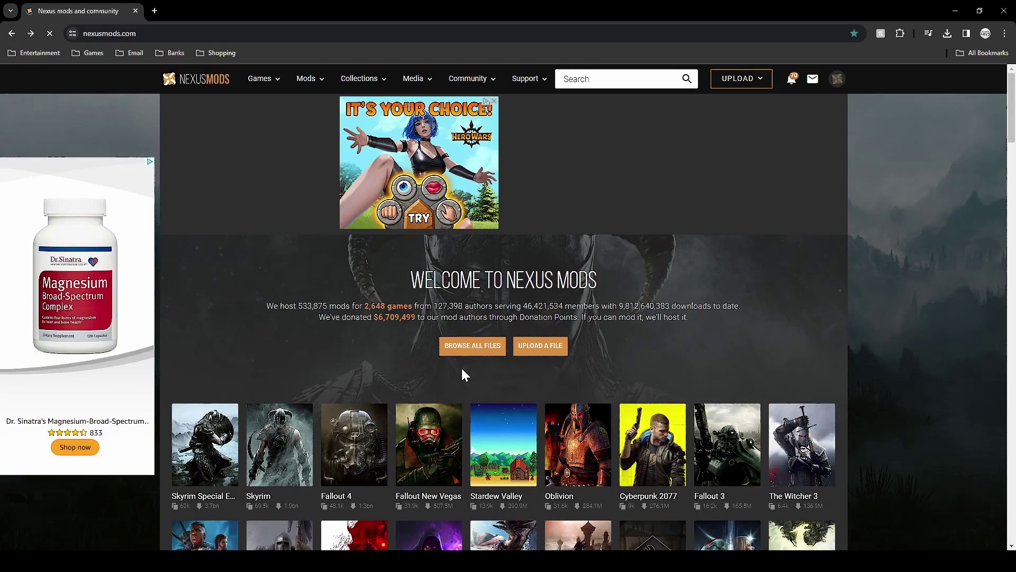
Open the Arkham City Robin mod from Batman: Arkham Knight's Hot Mods and start a manual download
{"action": "left_click", "coordinate": [263, 81]}
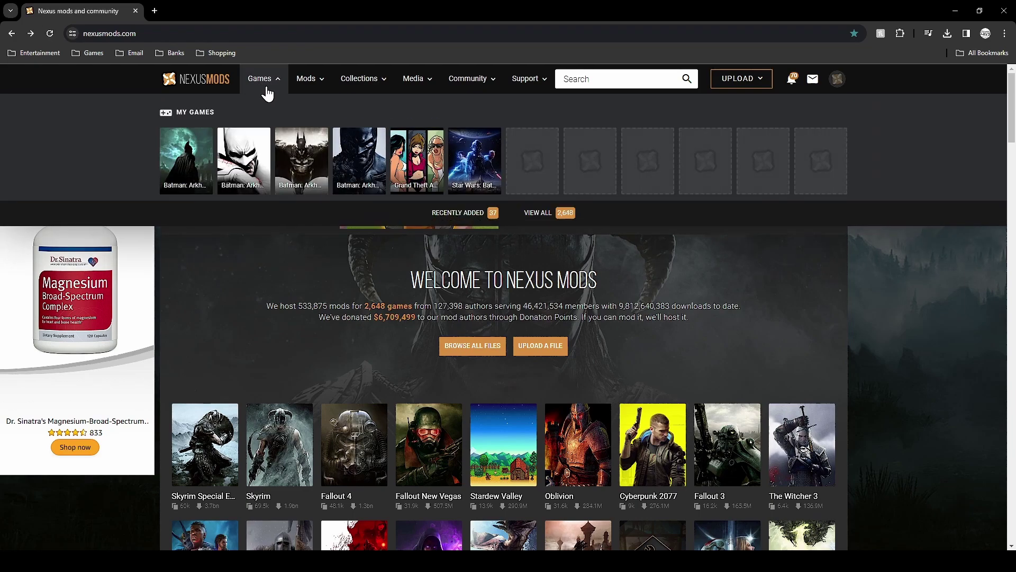
{"action": "left_click", "coordinate": [299, 153]}
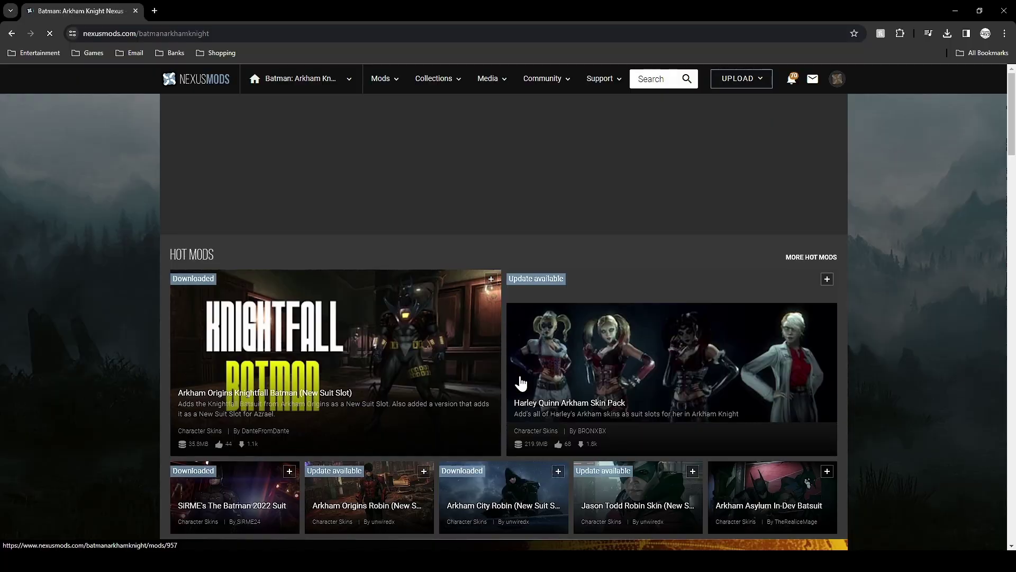
{"action": "scroll", "coordinate": [516, 389], "scroll_direction": "down", "scroll_amount": 2}
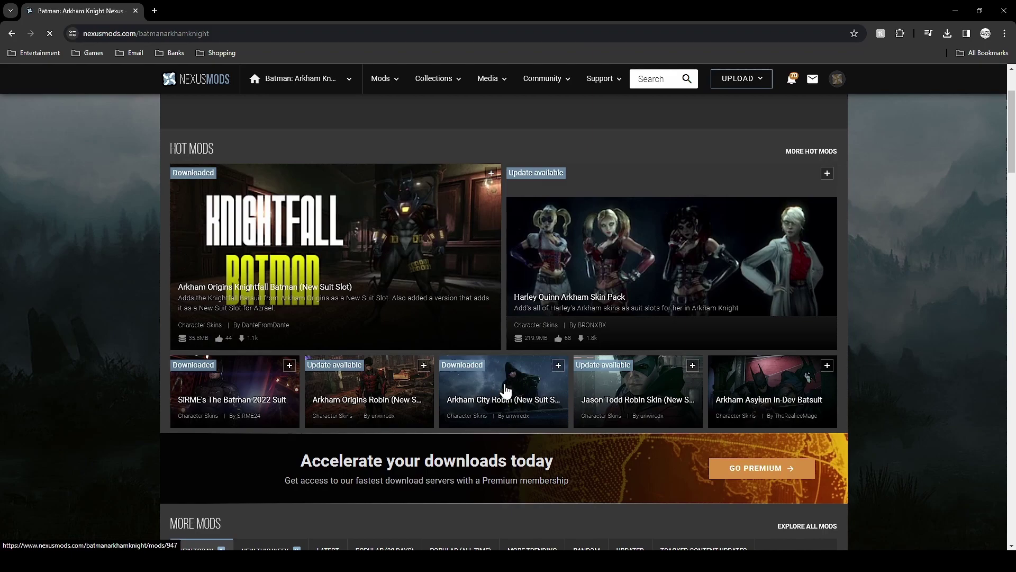
{"action": "left_click", "coordinate": [505, 389]}
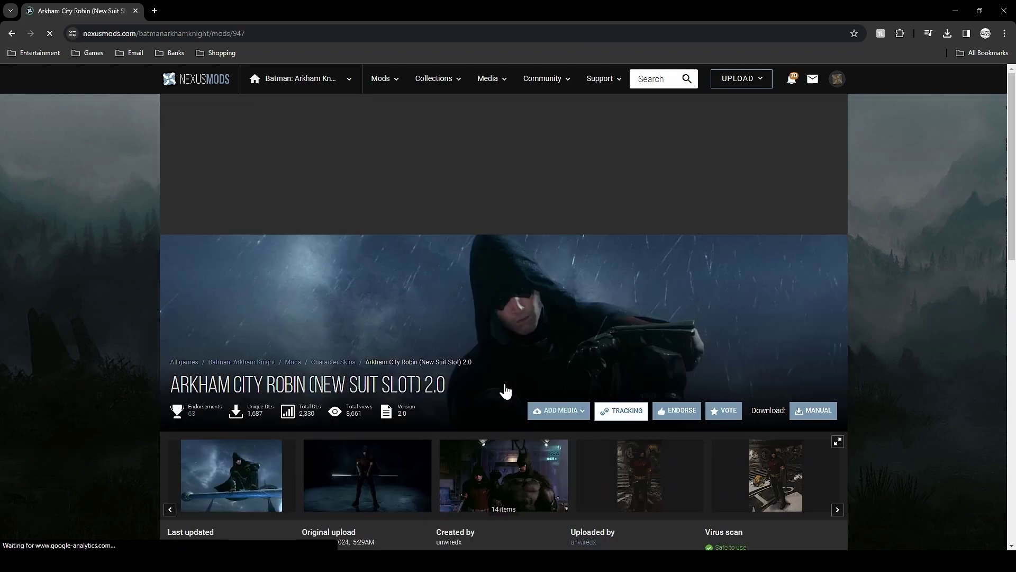
{"action": "scroll", "coordinate": [450, 436], "scroll_direction": "down", "scroll_amount": 3}
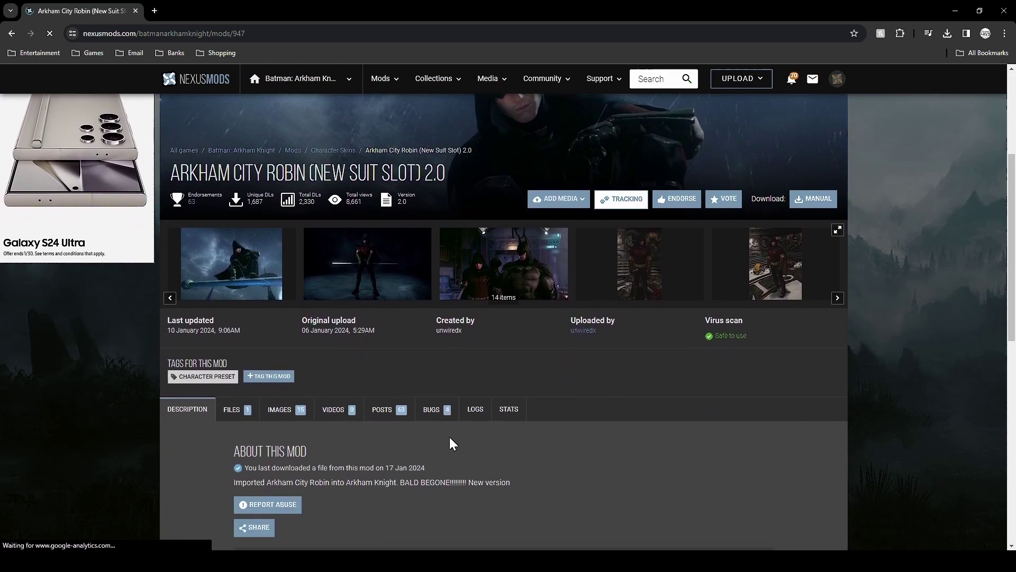
{"action": "left_click", "coordinate": [815, 204]}
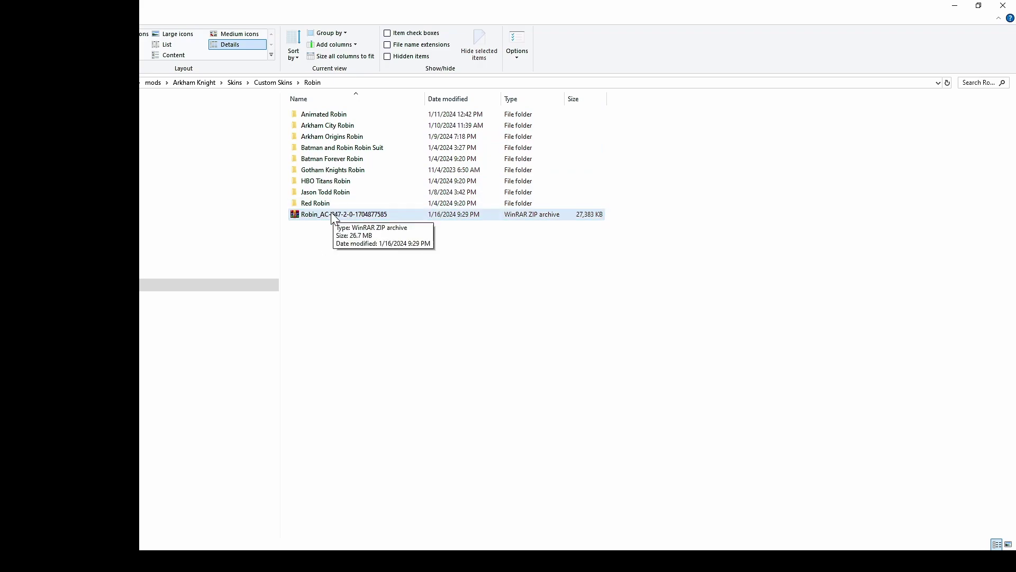
Check the Robin_AC zip in Custom Skins\Robin, then switch to Steam's Arkham Knight page
{"action": "left_click", "coordinate": [357, 216]}
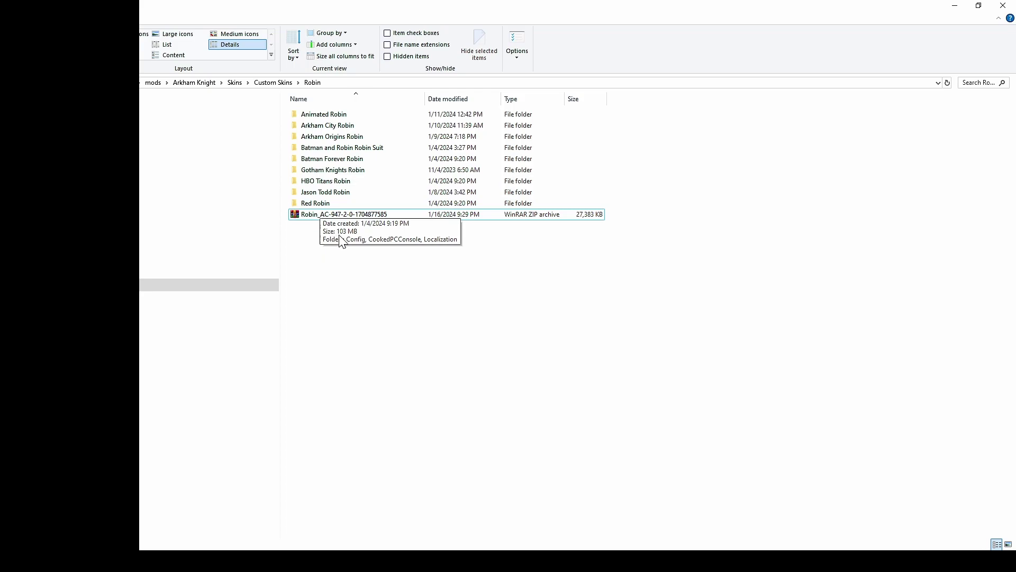
{"action": "left_click", "coordinate": [344, 242]}
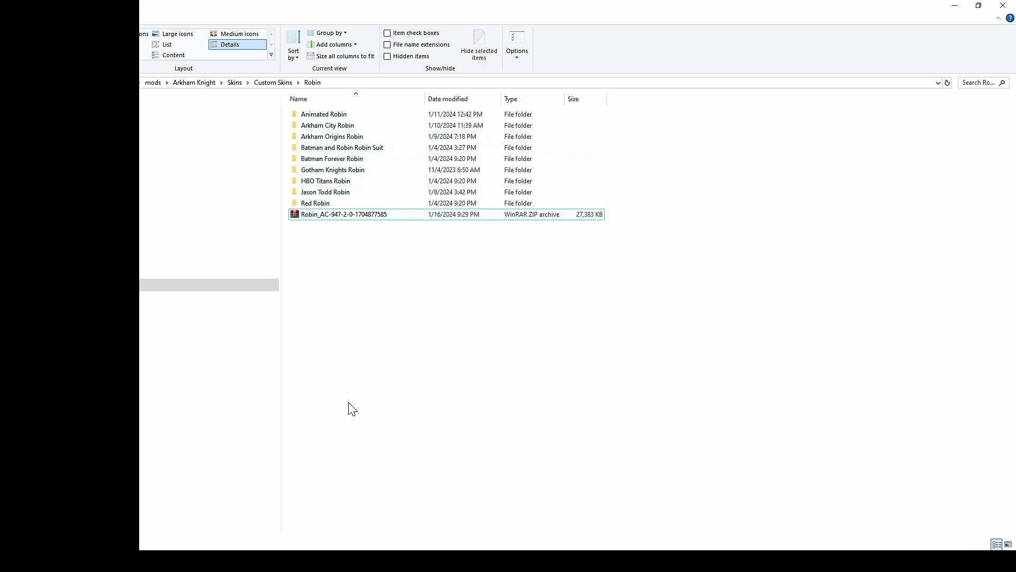
{"action": "key", "text": "alt+Tab"}
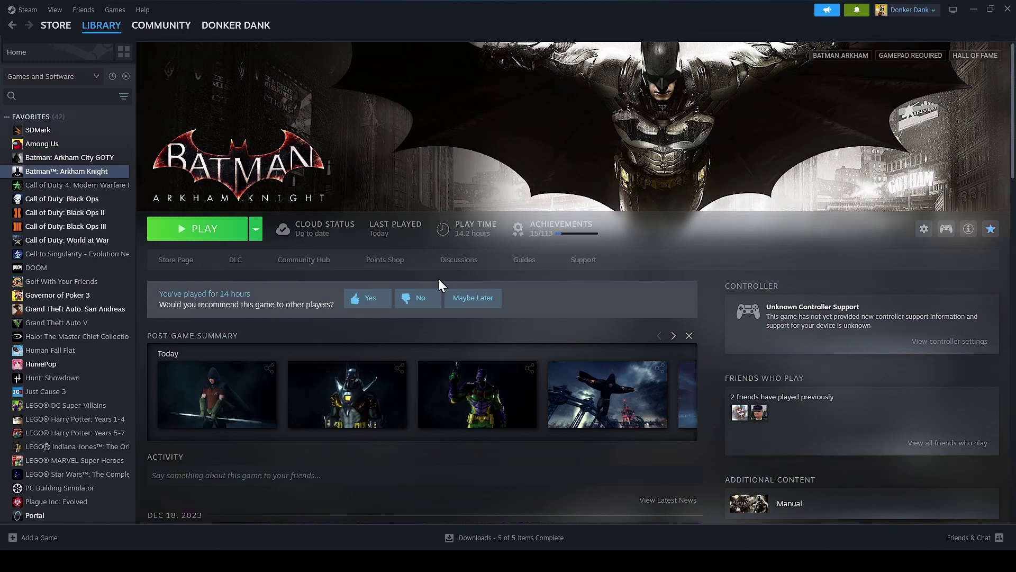
Open Batman: Arkham Knight's local install files from Steam in a maximized Explorer window
{"action": "left_click", "coordinate": [921, 231]}
{"action": "mouse_move", "coordinate": [940, 302]}
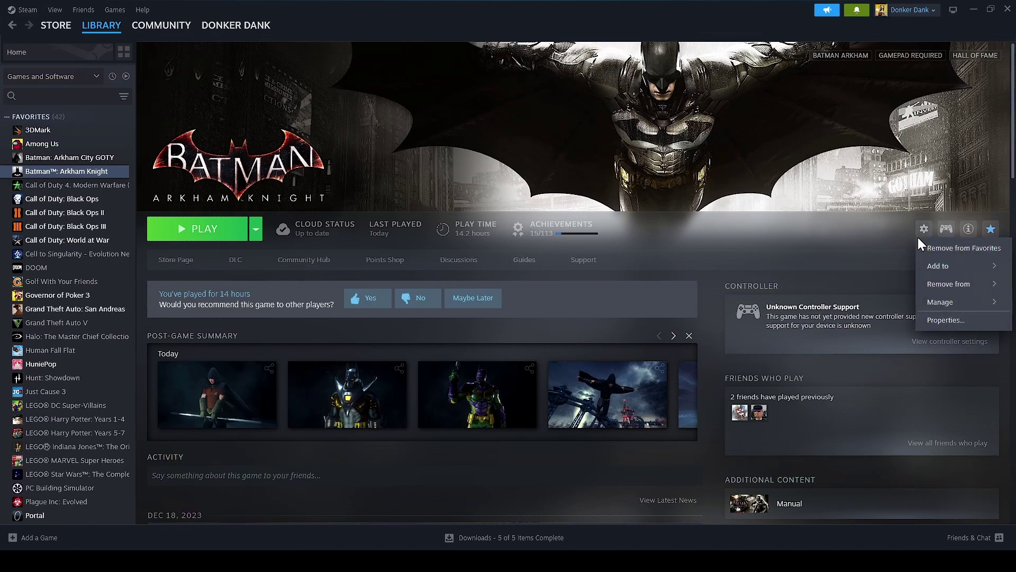
{"action": "left_click", "coordinate": [874, 337]}
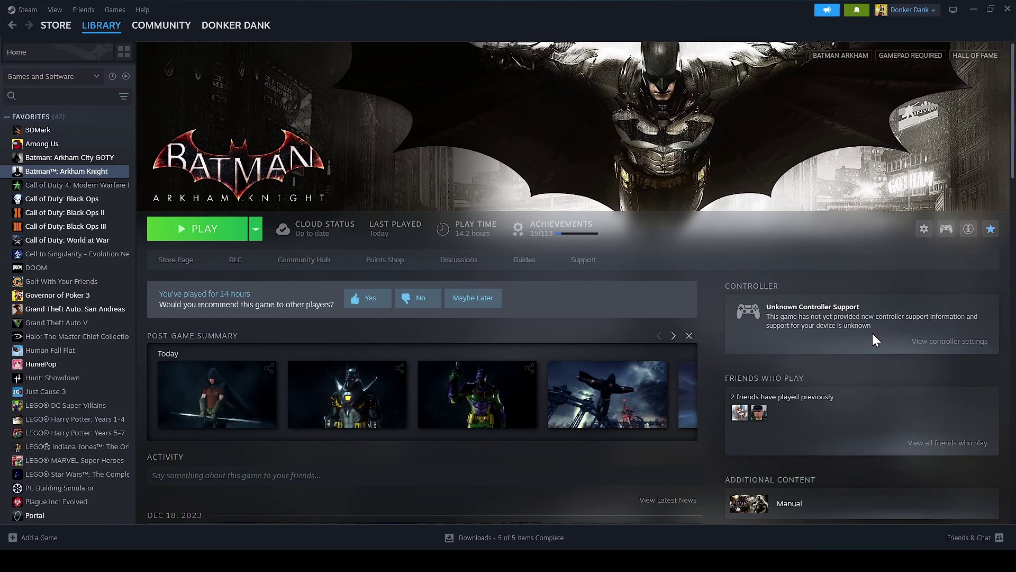
{"action": "left_click", "coordinate": [435, 61]}
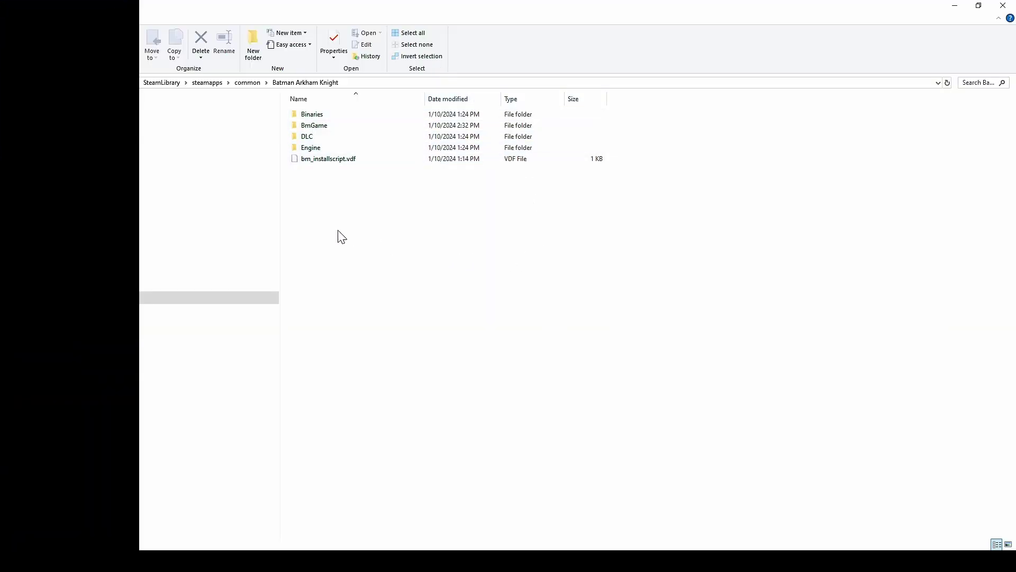
Move the Robin_AC zip from the Robin skins folder into DLC\401626 with cut and paste
{"action": "double_click", "coordinate": [330, 140]}
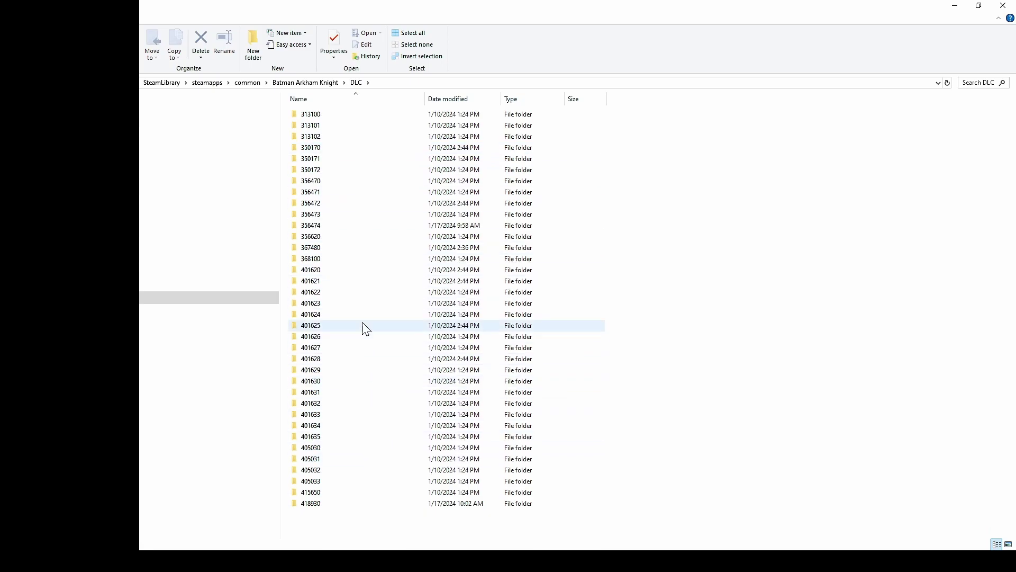
{"action": "double_click", "coordinate": [353, 339]}
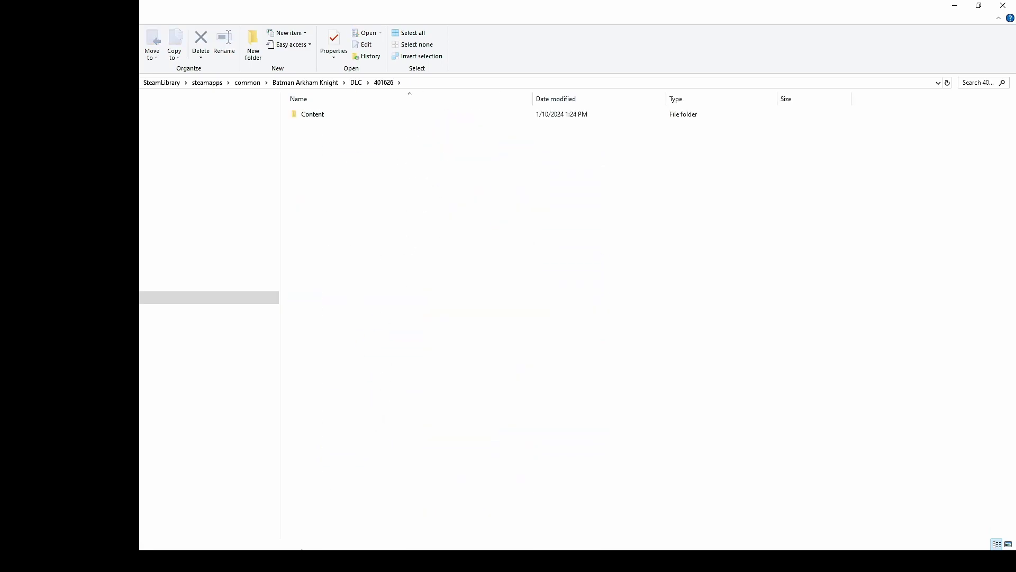
{"action": "left_click", "coordinate": [267, 509]}
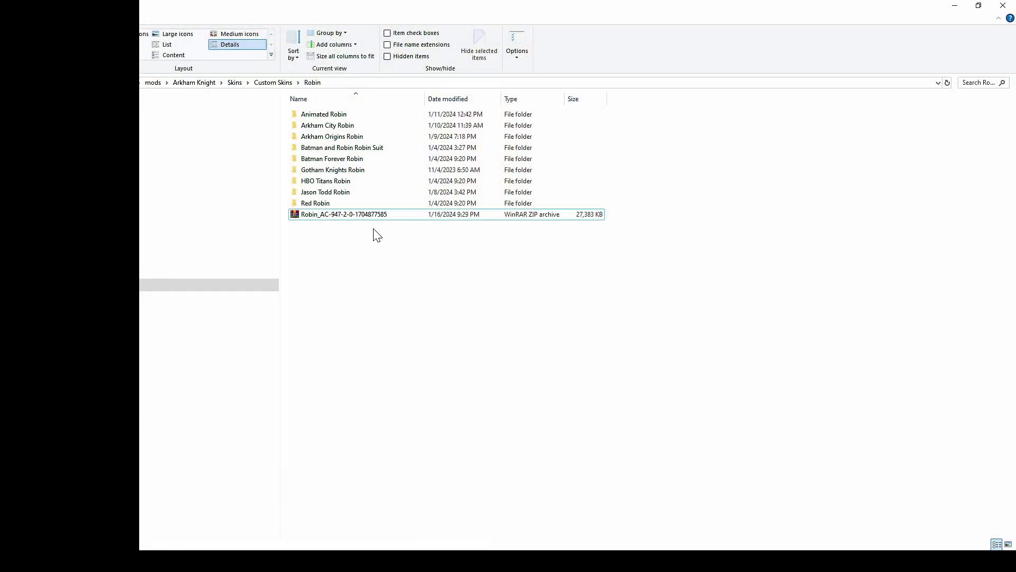
{"action": "right_click", "coordinate": [368, 217]}
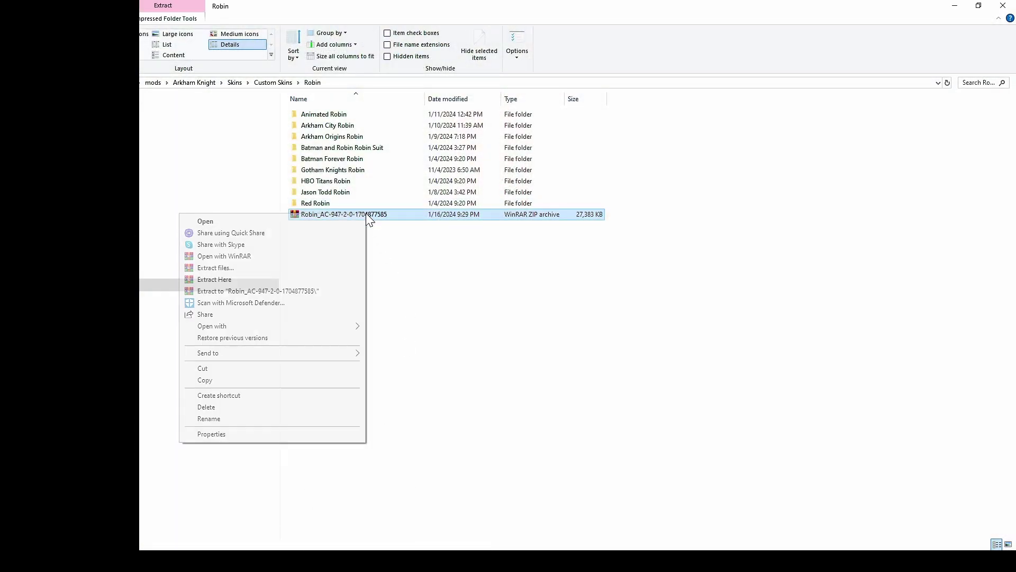
{"action": "left_click", "coordinate": [309, 369]}
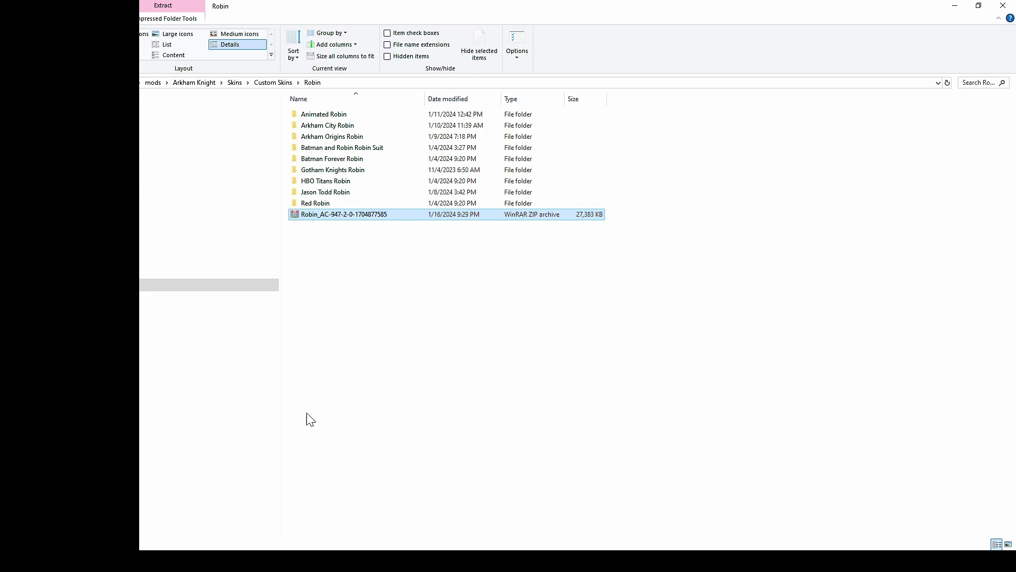
{"action": "left_click", "coordinate": [326, 523]}
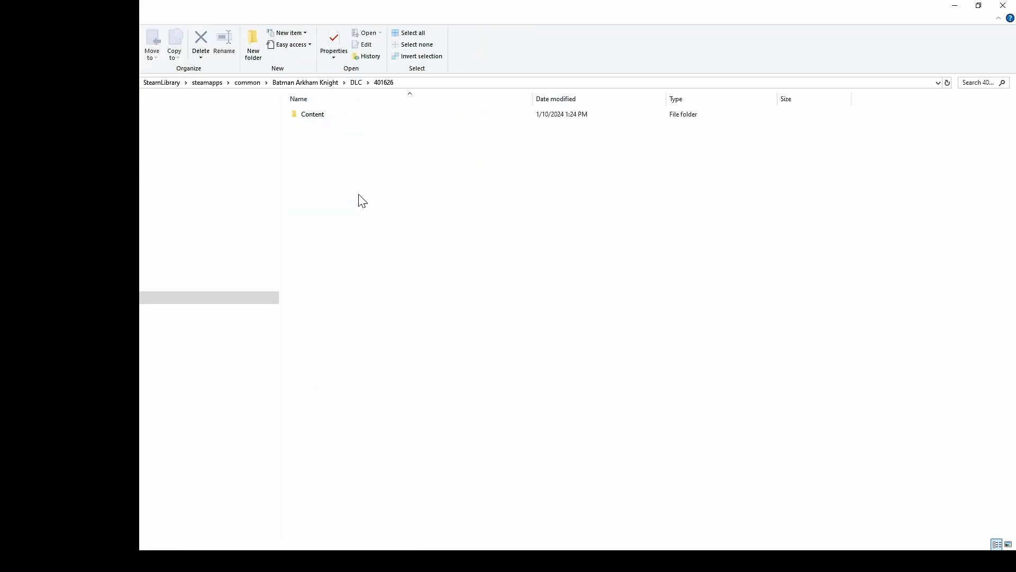
{"action": "right_click", "coordinate": [363, 223]}
{"action": "left_click", "coordinate": [333, 295]}
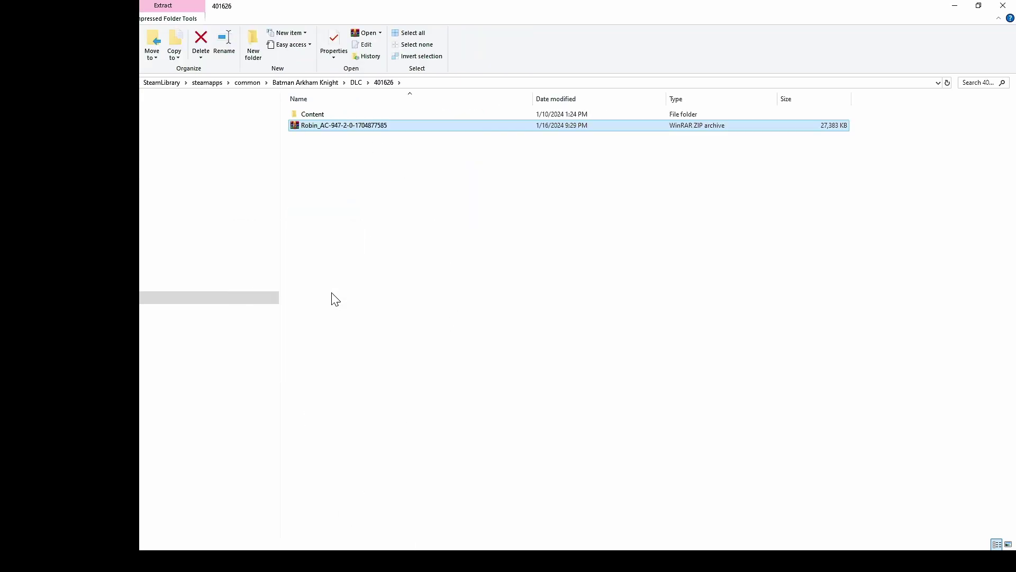
Extract the Robin_AC zip here and inspect the resulting folder's contents
{"action": "right_click", "coordinate": [388, 129]}
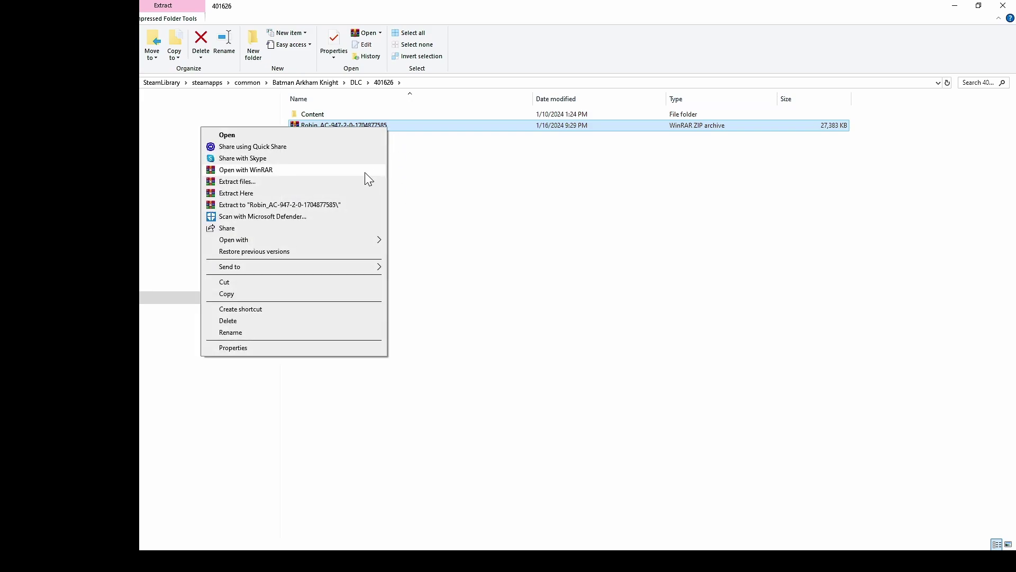
{"action": "left_click", "coordinate": [351, 198]}
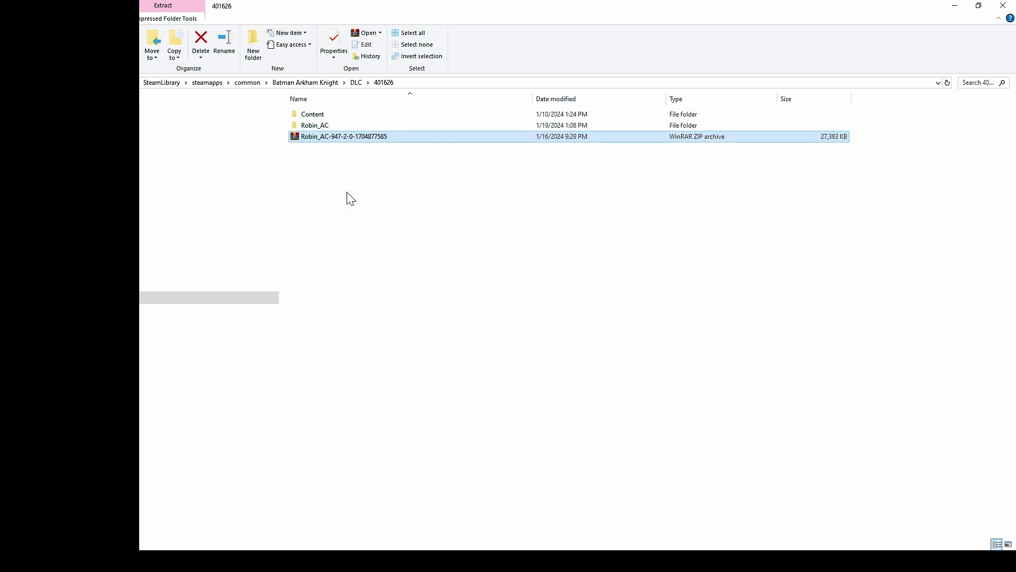
{"action": "double_click", "coordinate": [329, 125]}
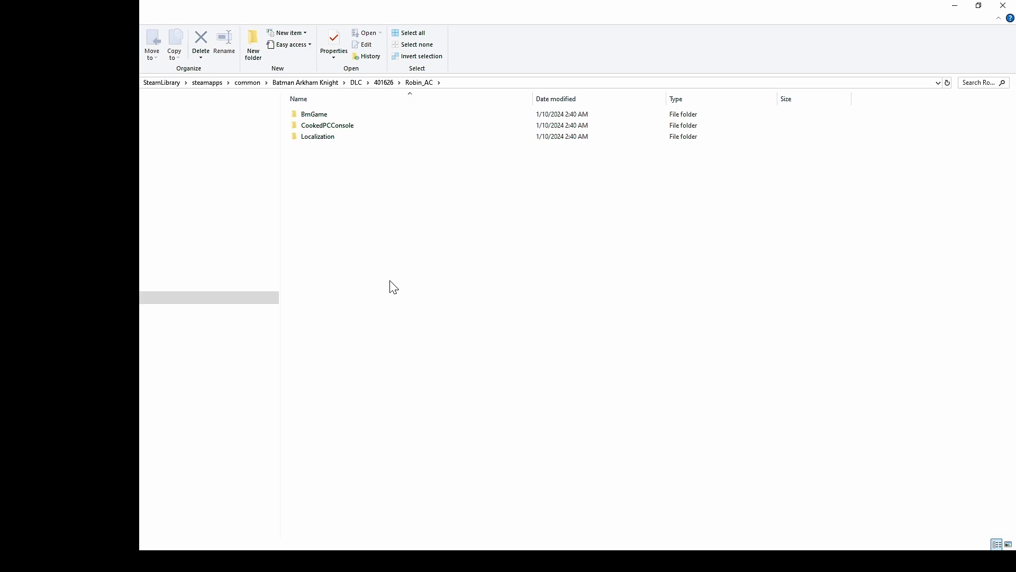
Rename the extracted Robin_AC folder to 'Robin Arkham City'
{"action": "key", "text": "BackSpace"}
{"action": "right_click", "coordinate": [333, 131]}
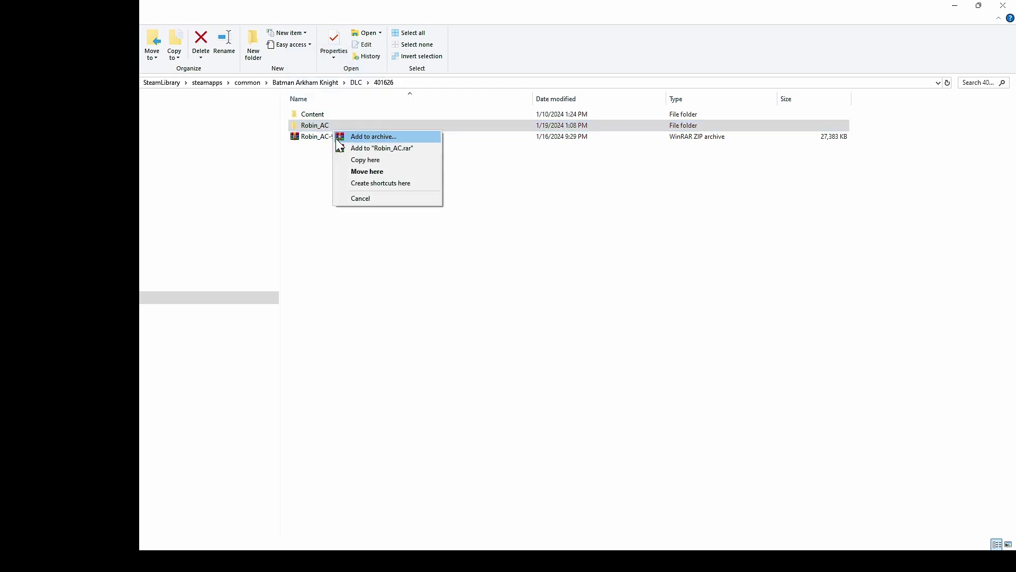
{"action": "right_click", "coordinate": [306, 125]}
{"action": "left_click", "coordinate": [266, 368]}
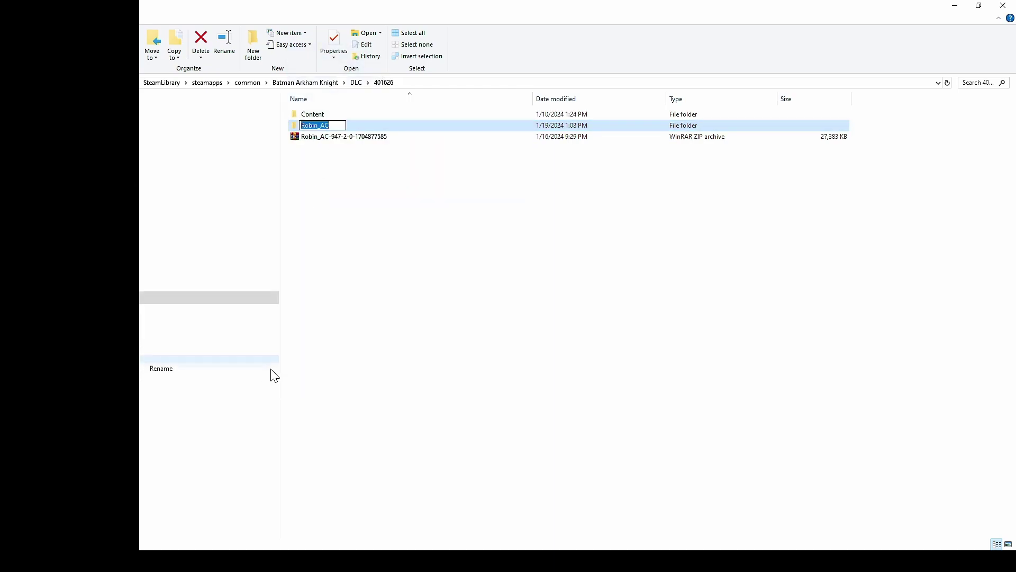
{"action": "type", "text": "Robin Arkham "}
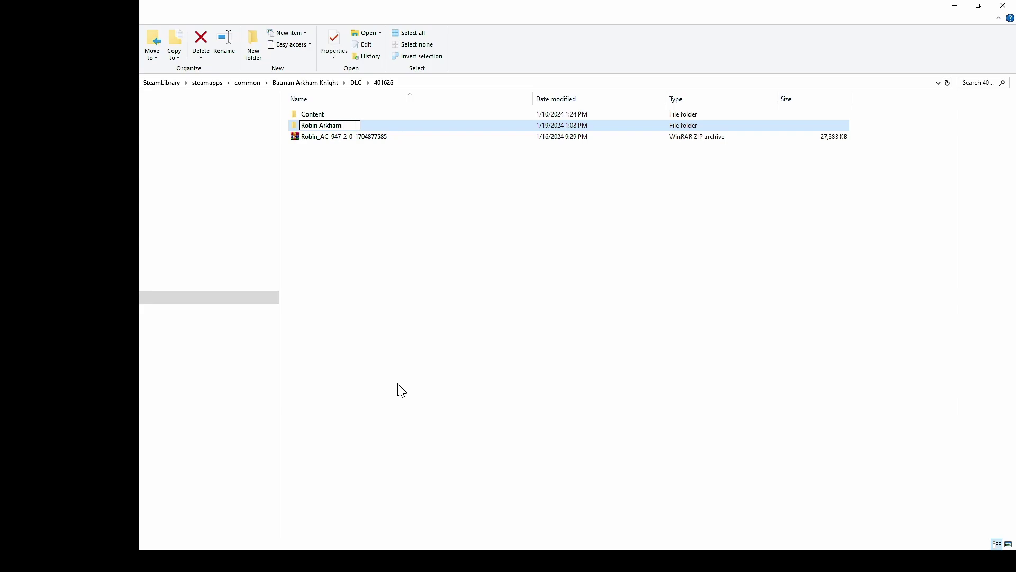
{"action": "type", "text": "Cit"}
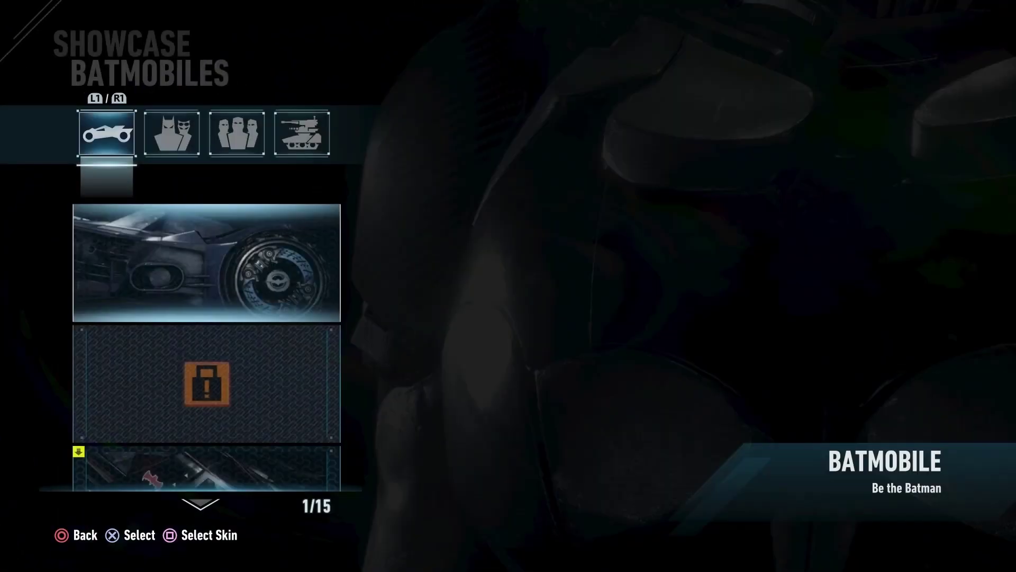
Reopen the Showcase player skins and select Robin Arkham City Skin
{"action": "key", "text": "e"}
{"action": "key", "text": "Right"}
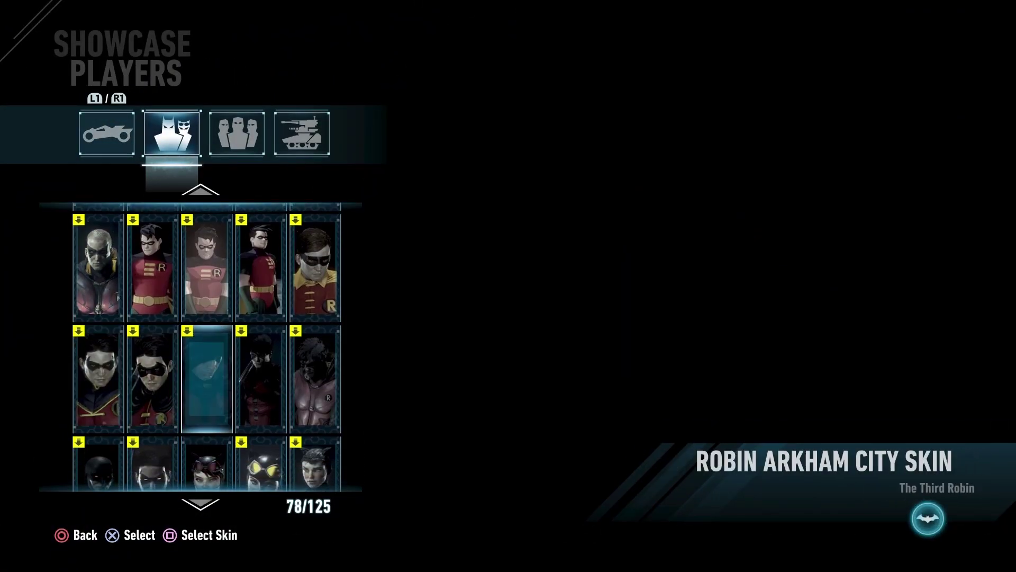